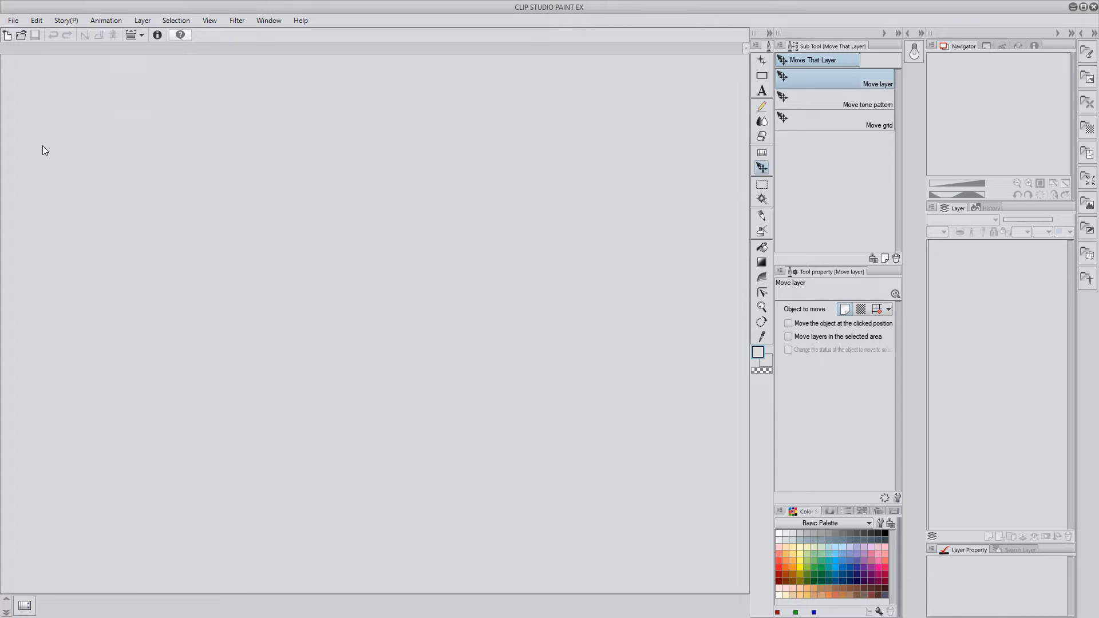
- Open the display resolution calibration in Preferences > Canvas, currently at 103.0 dpi
{"action": "left_click", "coordinate": [13, 20]}
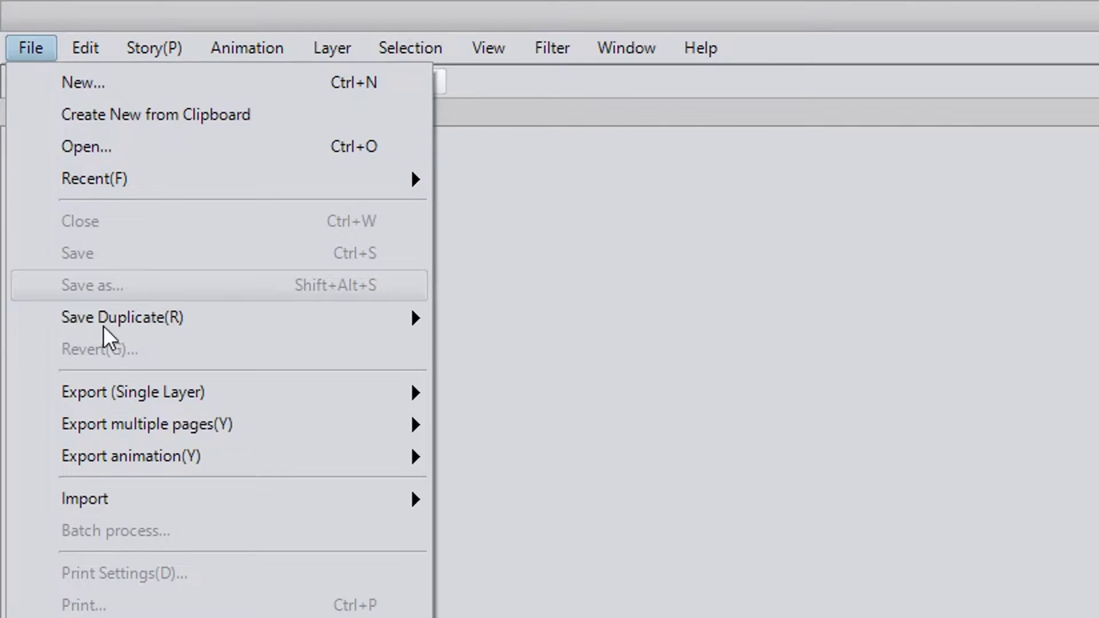
{"action": "left_click", "coordinate": [135, 264]}
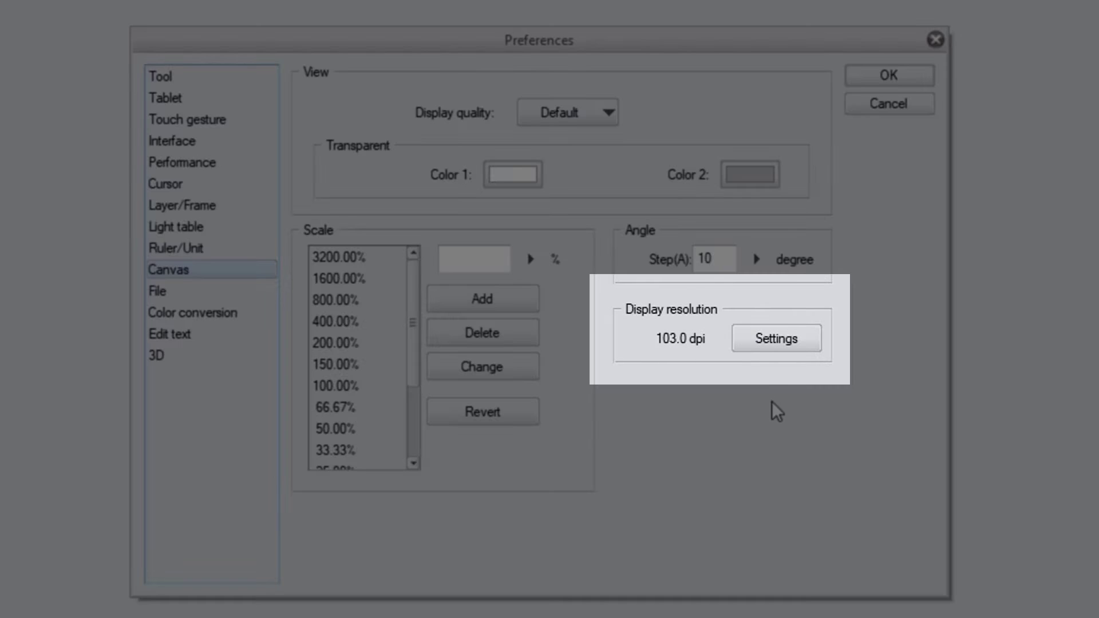
{"action": "left_click", "coordinate": [777, 346]}
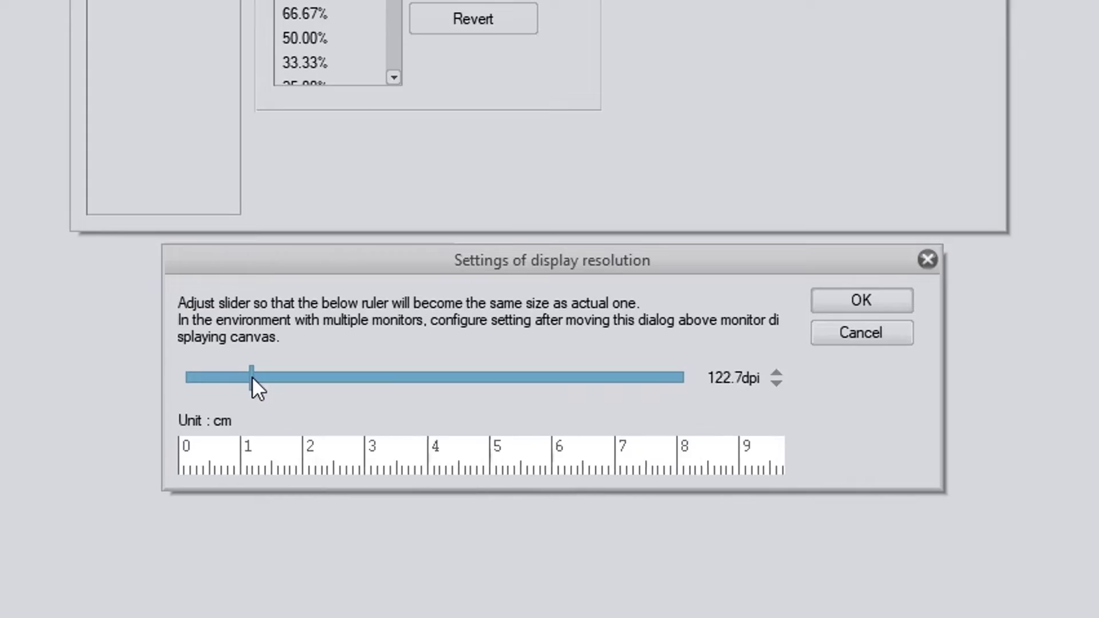
- Adjust the dpi slider until the on-screen ruler matches a real ruler, about 102.6 dpi
{"action": "left_click_drag", "start_coordinate": [252, 376], "coordinate": [233, 376]}
- Step the display resolution down in small increments to exactly 102.0 dpi
{"action": "left_click", "coordinate": [776, 383]}
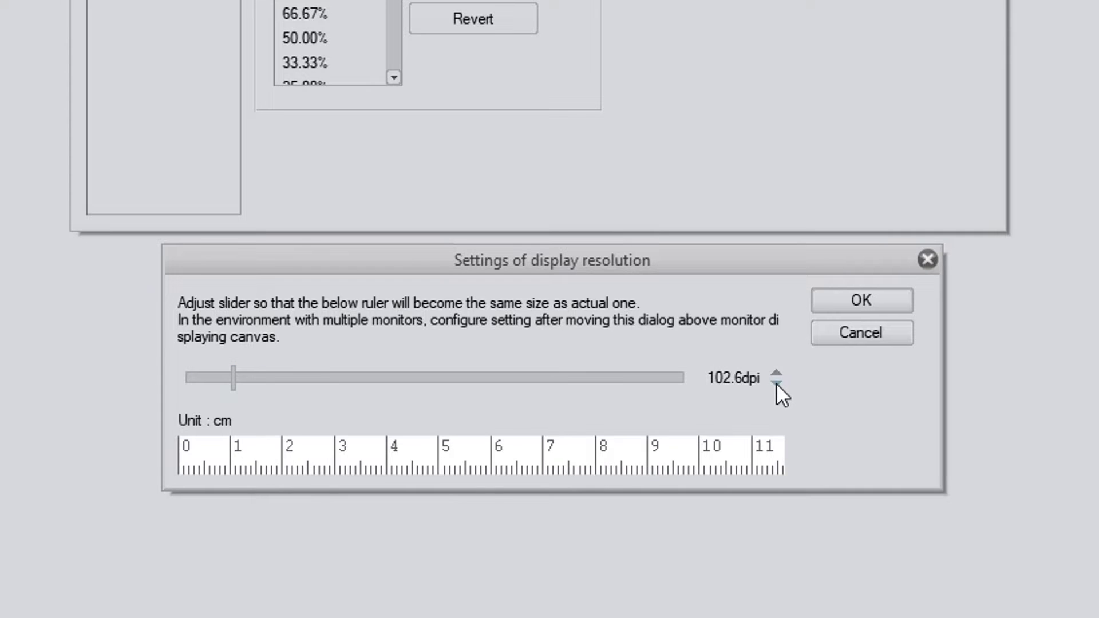
{"action": "left_click", "coordinate": [777, 383]}
{"action": "left_click", "coordinate": [777, 383]}
{"action": "left_click", "coordinate": [776, 383]}
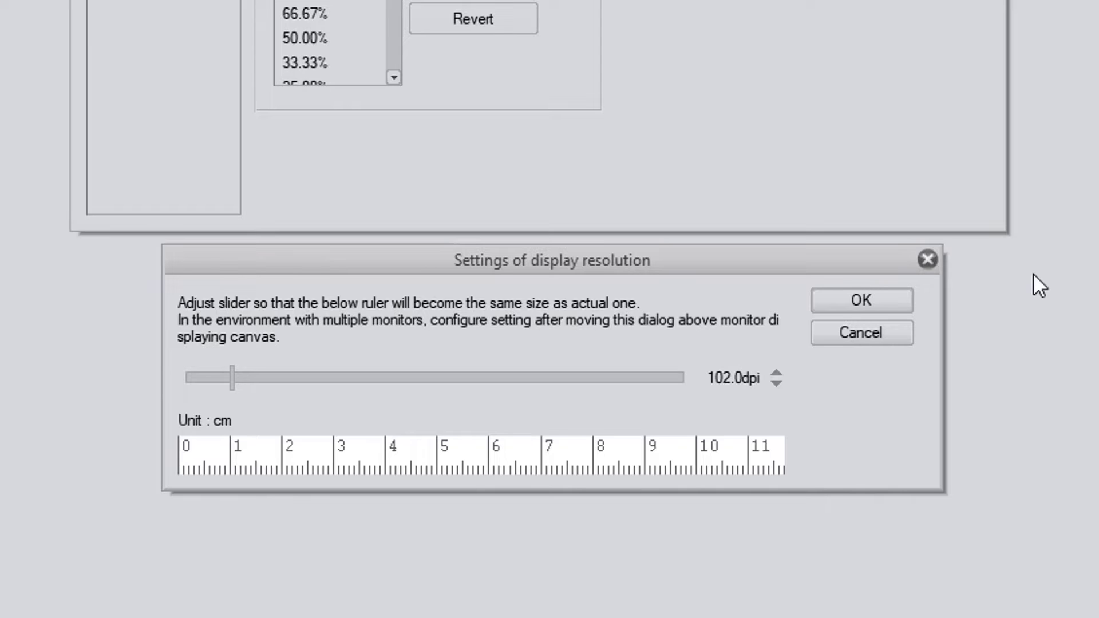
- Keep the 102.0 dpi calibration and start a new canvas with Illustration as the use of work
{"action": "left_click", "coordinate": [884, 296]}
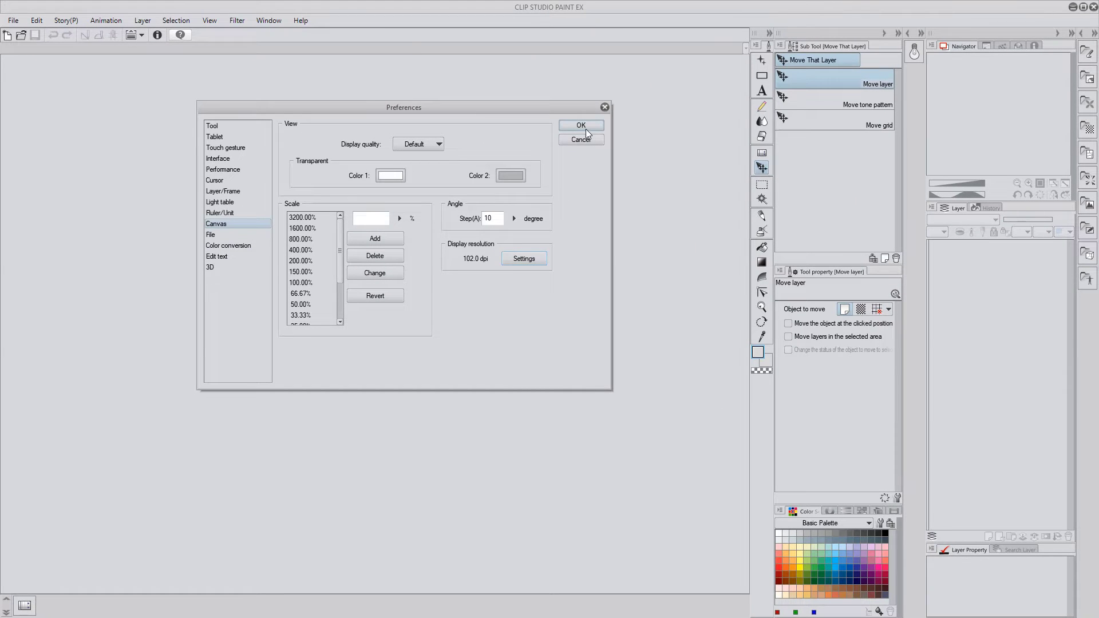
{"action": "left_click", "coordinate": [581, 126]}
{"action": "left_click", "coordinate": [12, 21]}
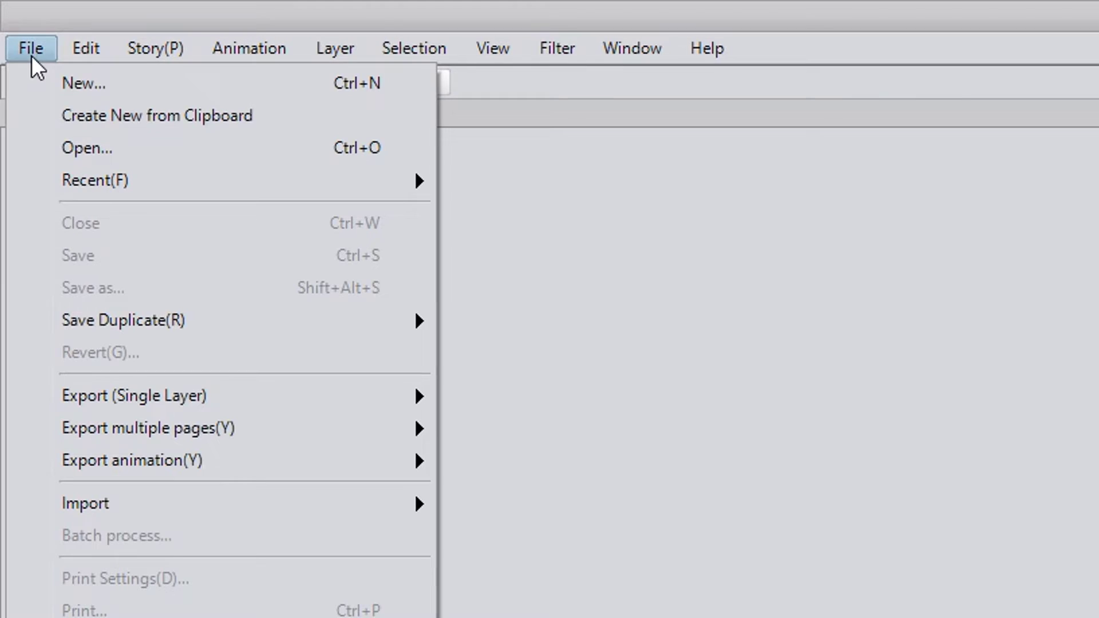
{"action": "left_click", "coordinate": [98, 83]}
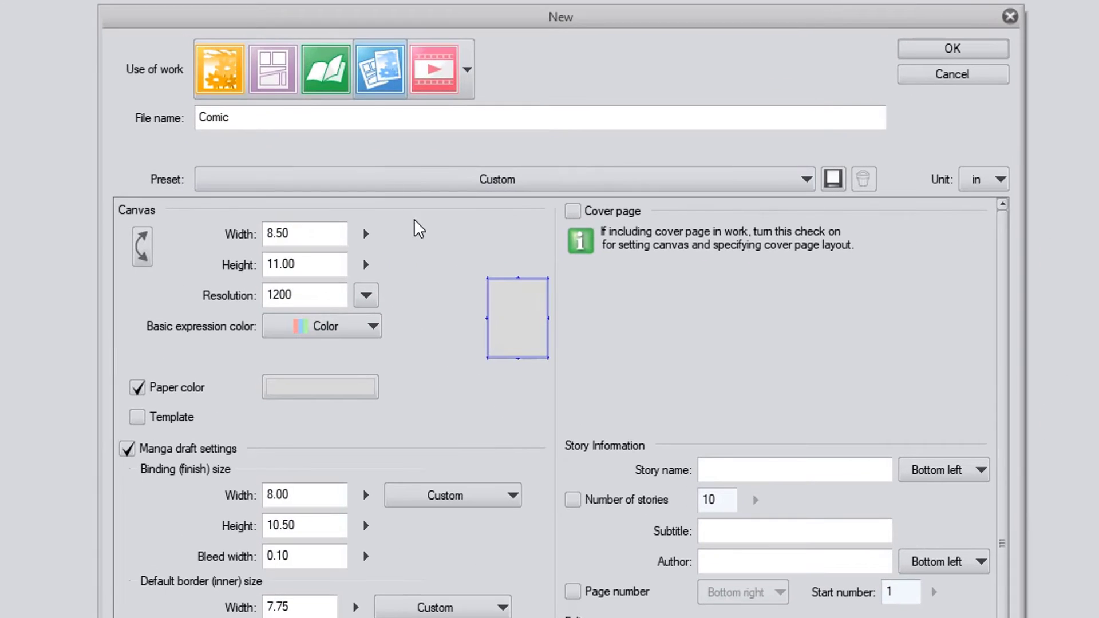
{"action": "left_click", "coordinate": [222, 74]}
- Set the canvas unit to inches, with width 2 and height 3
{"action": "left_click", "coordinate": [795, 183]}
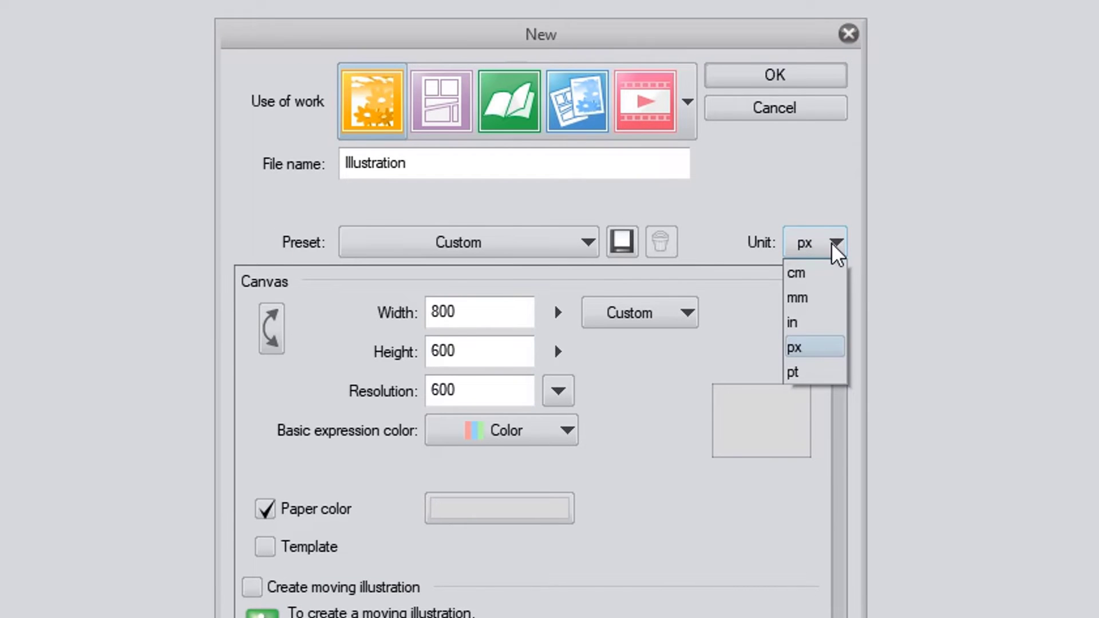
{"action": "left_click", "coordinate": [839, 251]}
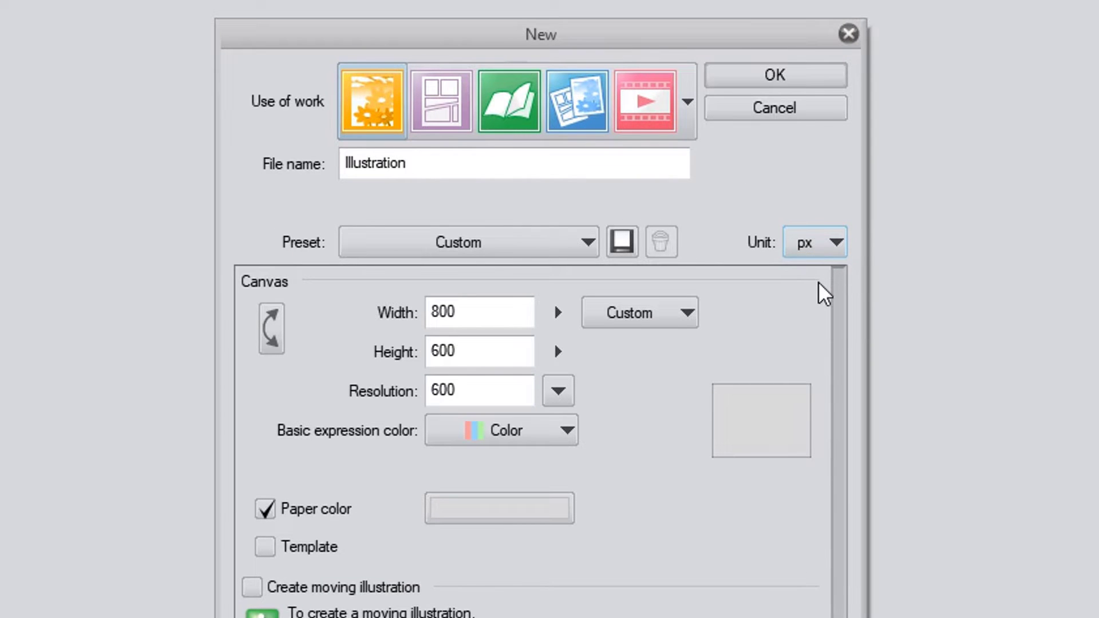
{"action": "left_click", "coordinate": [834, 251]}
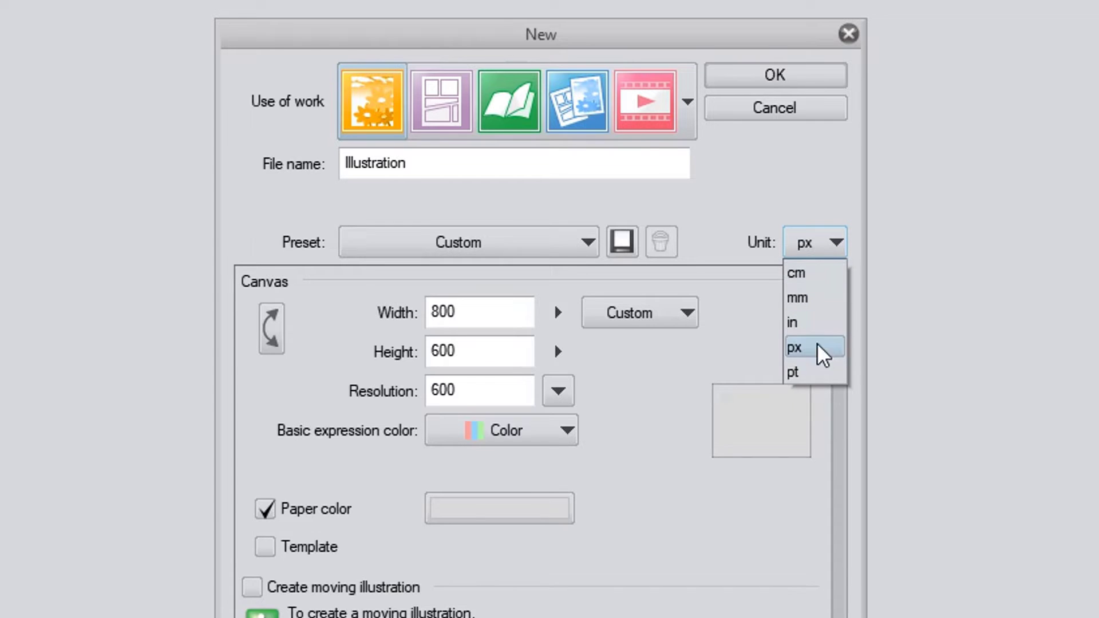
{"action": "left_click", "coordinate": [807, 324]}
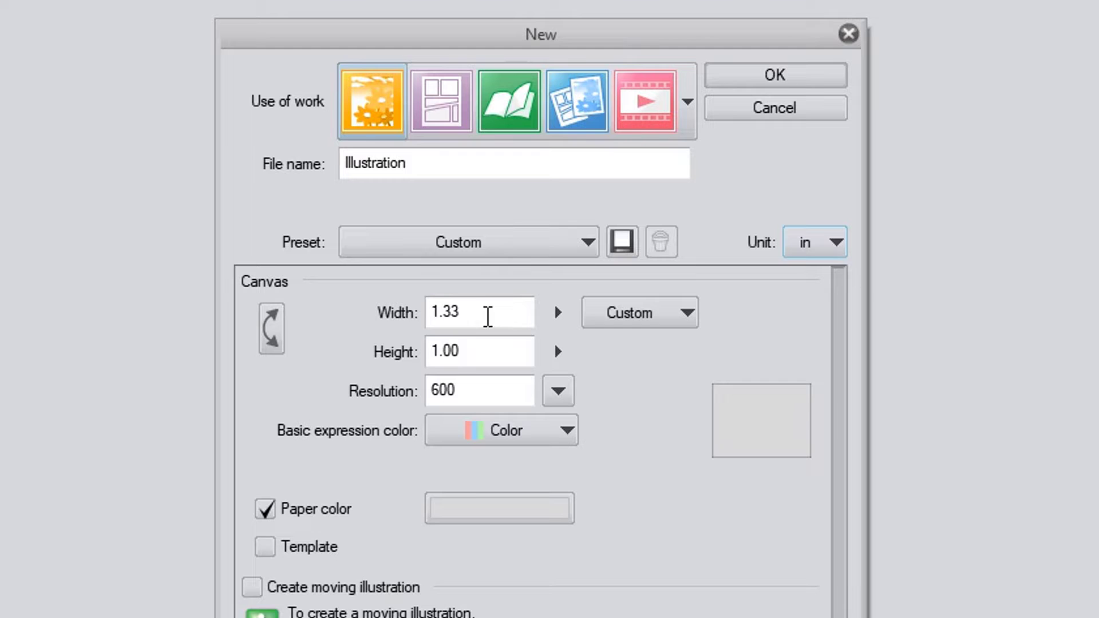
{"action": "left_click_drag", "start_coordinate": [478, 311], "coordinate": [414, 319]}
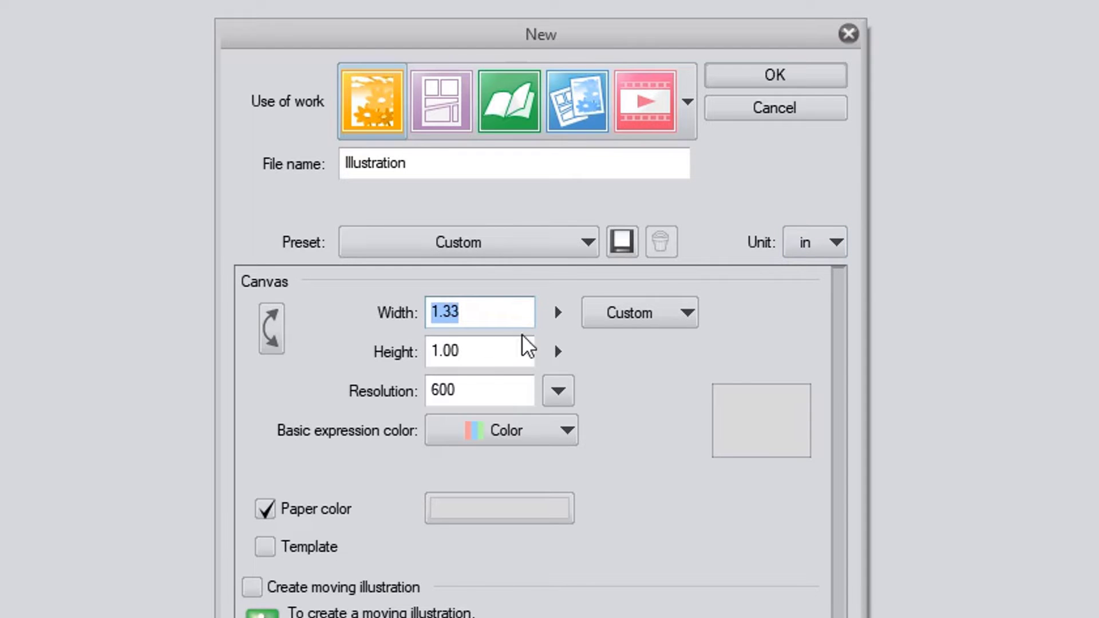
{"action": "type", "text": "2"}
{"action": "key", "text": "Tab"}
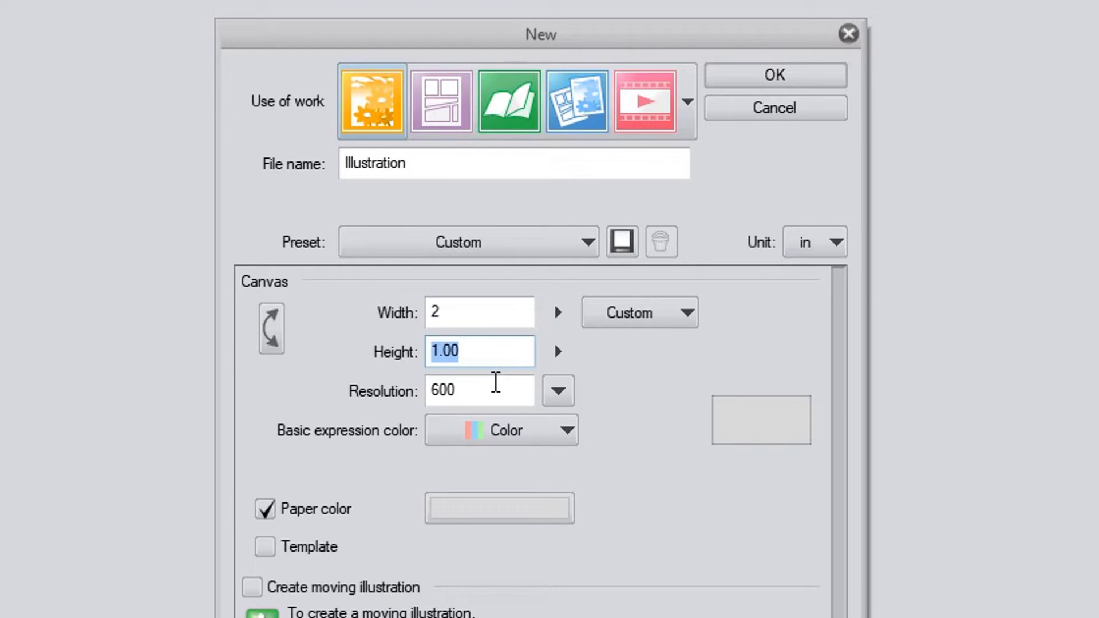
{"action": "type", "text": "3"}
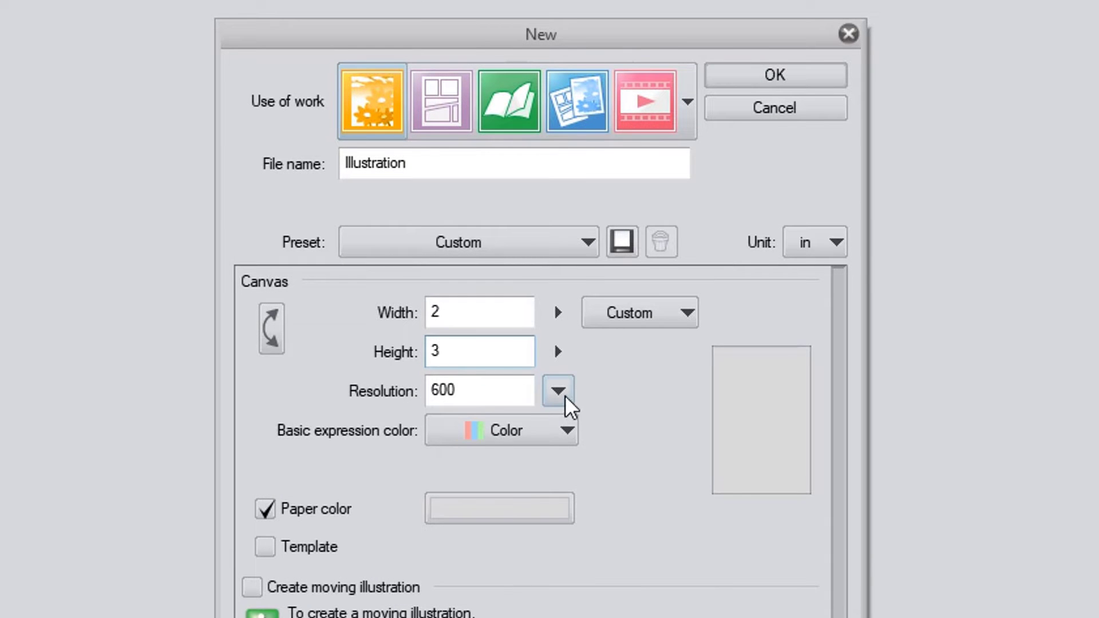
- Set the resolution to 600 dpi and swap to landscape, giving 3.00 × 2.00 in
{"action": "left_click", "coordinate": [561, 394]}
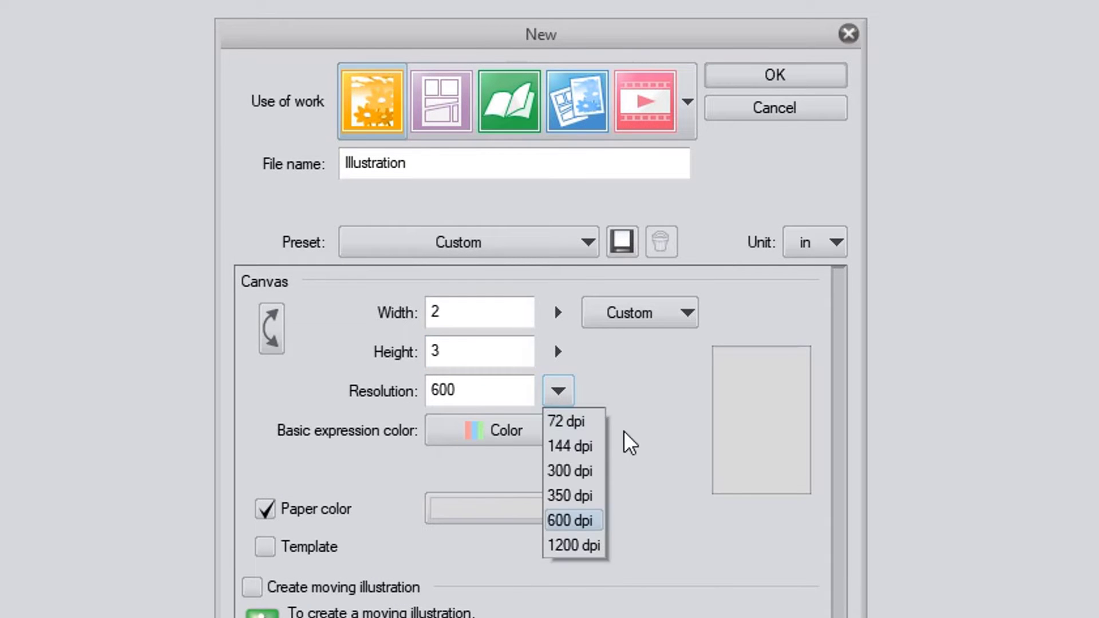
{"action": "left_click", "coordinate": [572, 522]}
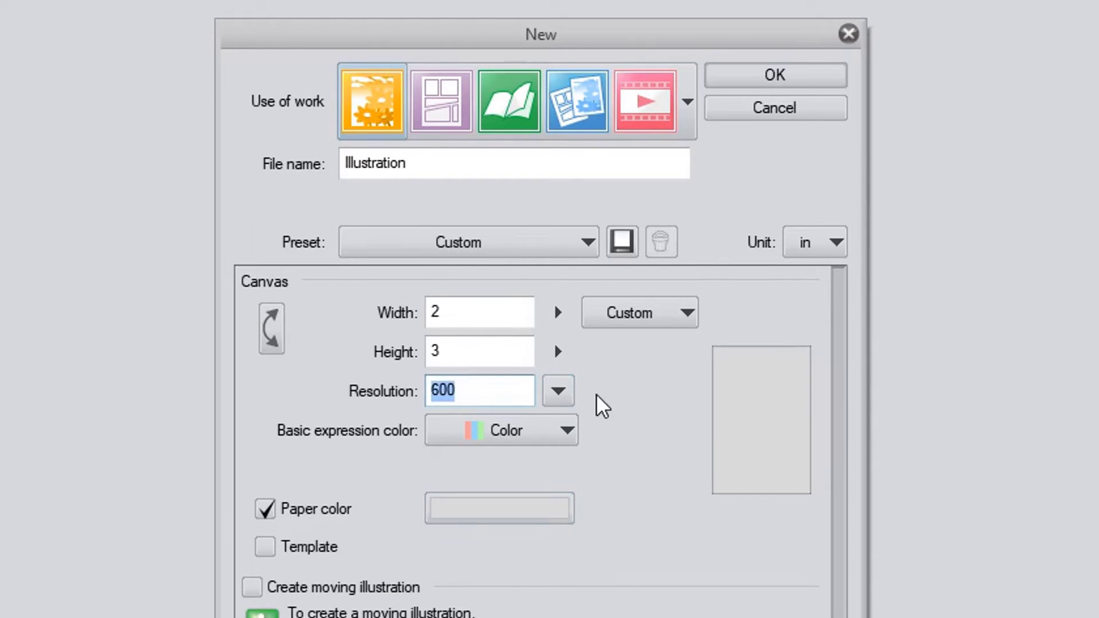
{"action": "left_click", "coordinate": [272, 333]}
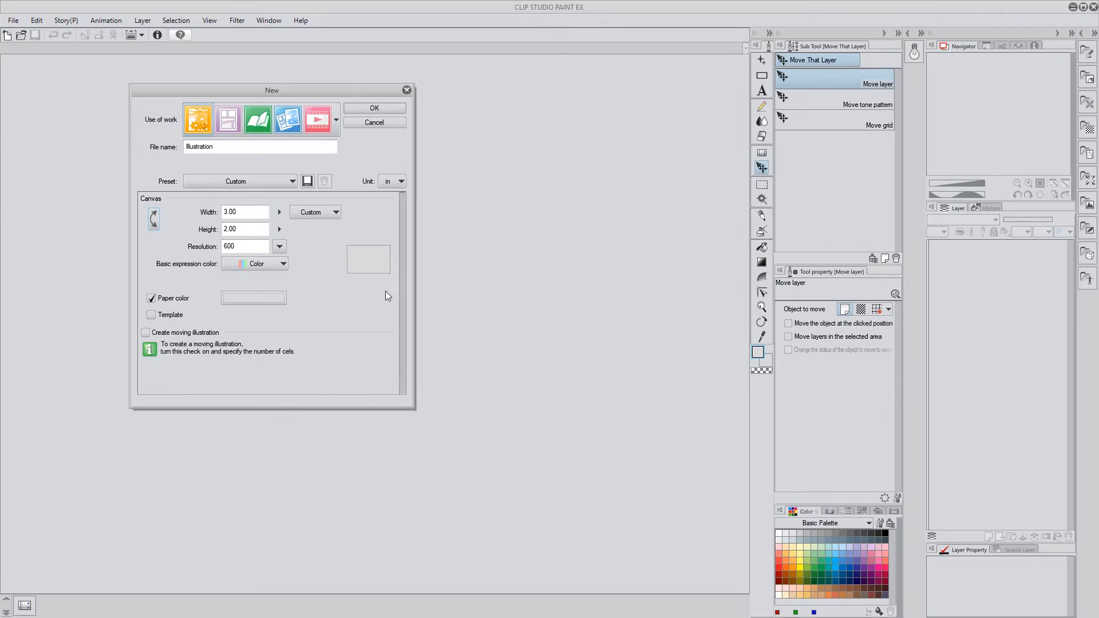
- Create the 3 × 2 inch, 600 dpi Illustration canvas and view it at 100% zoom
{"action": "left_click", "coordinate": [776, 75]}
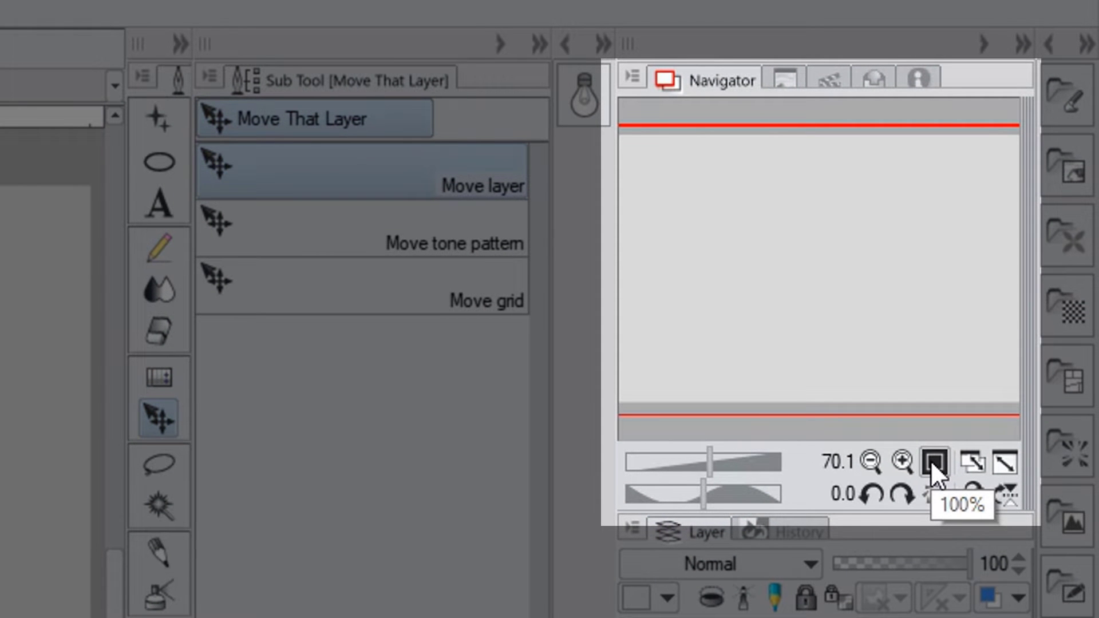
{"action": "left_click", "coordinate": [931, 461]}
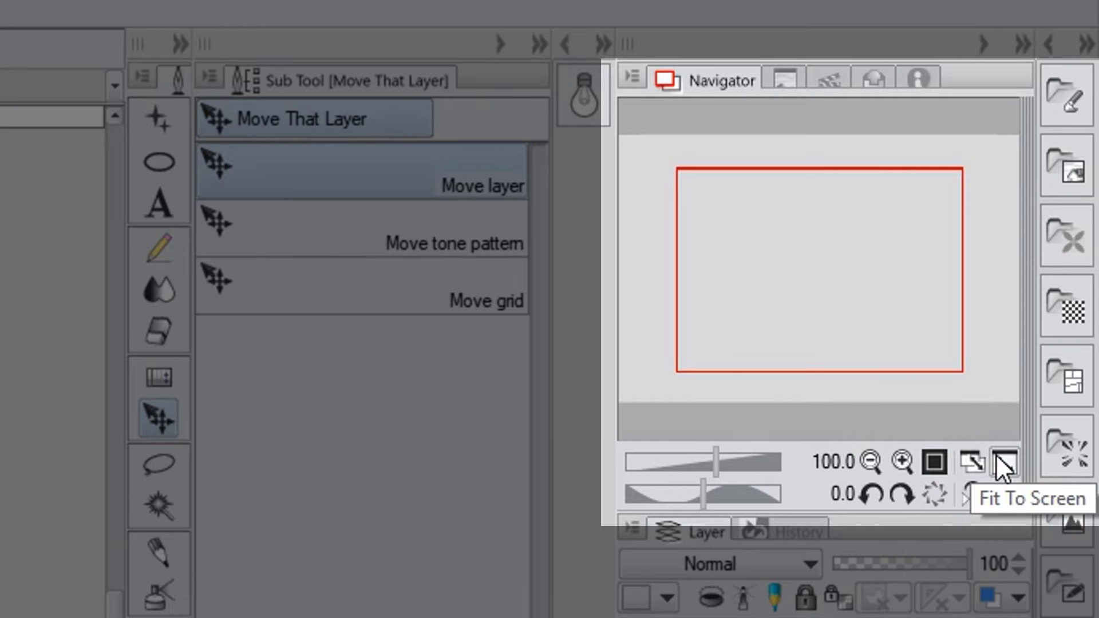
- Fit the entire 3 × 2 inch canvas into the window using Fit To Screen
{"action": "left_click", "coordinate": [999, 458]}
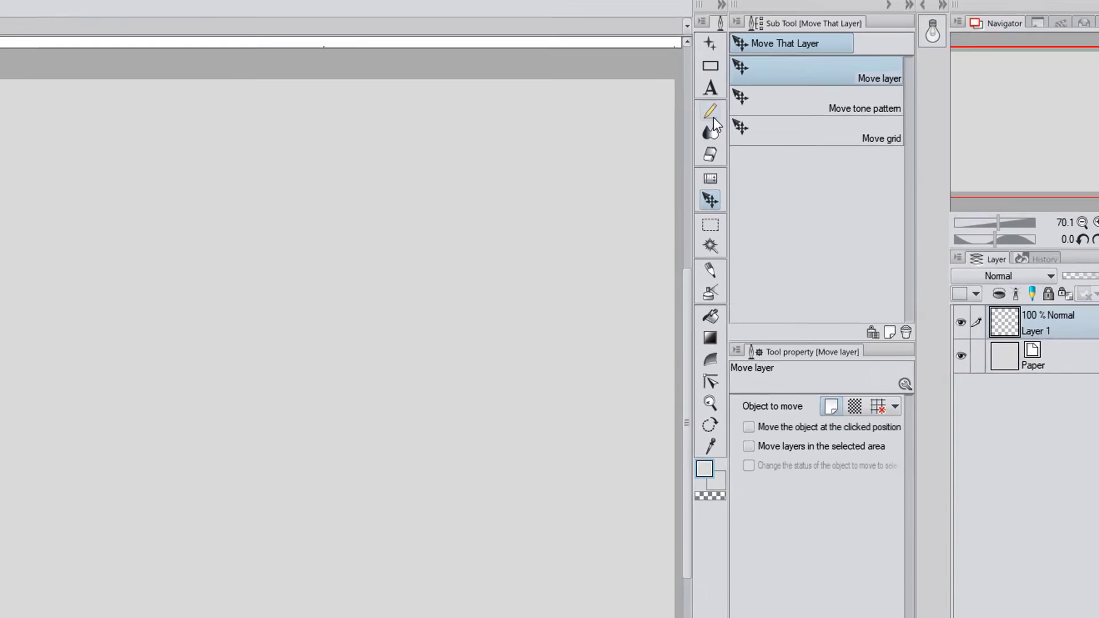
- With the Soft Pencil, draw an outer ellipse and a smaller inner ellipse on Layer 1
{"action": "key", "text": "p"}
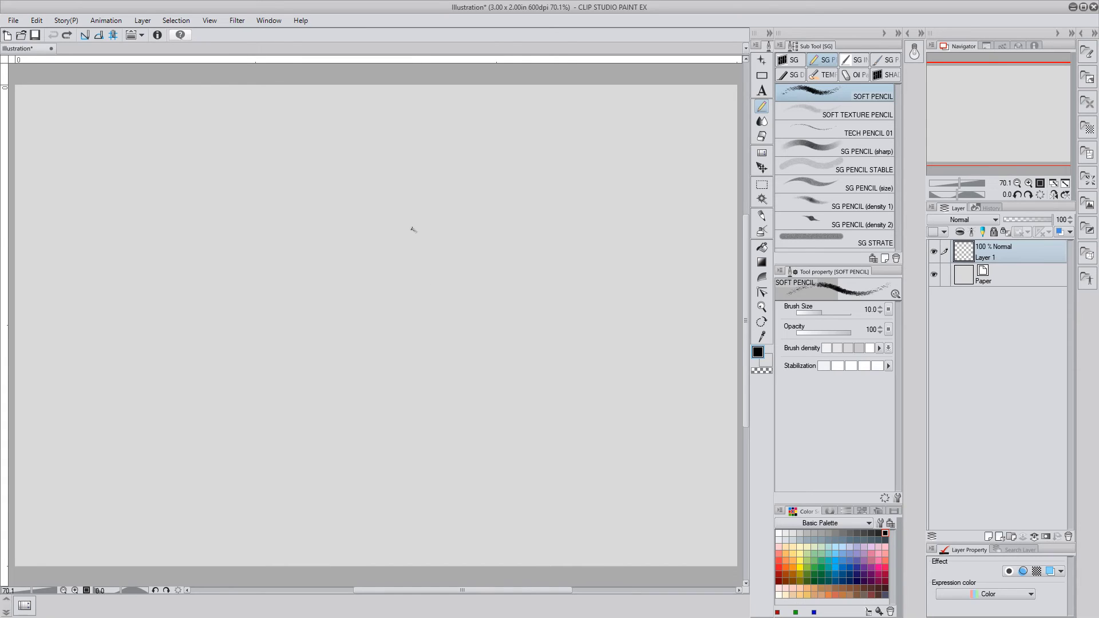
{"action": "mouse_move", "coordinate": [416, 230]}
{"action": "left_mouse_down"}
{"action": "mouse_move", "coordinate": [336, 256]}
{"action": "mouse_move", "coordinate": [317, 400]}
{"action": "mouse_move", "coordinate": [443, 394]}
{"action": "mouse_move", "coordinate": [451, 240]}
{"action": "mouse_move", "coordinate": [408, 224]}
{"action": "left_mouse_up"}
{"action": "mouse_move", "coordinate": [380, 289]}
{"action": "left_mouse_down"}
{"action": "mouse_move", "coordinate": [349, 312]}
{"action": "mouse_move", "coordinate": [394, 317]}
{"action": "mouse_move", "coordinate": [382, 304]}
{"action": "mouse_move", "coordinate": [370, 324]}
{"action": "left_mouse_up"}
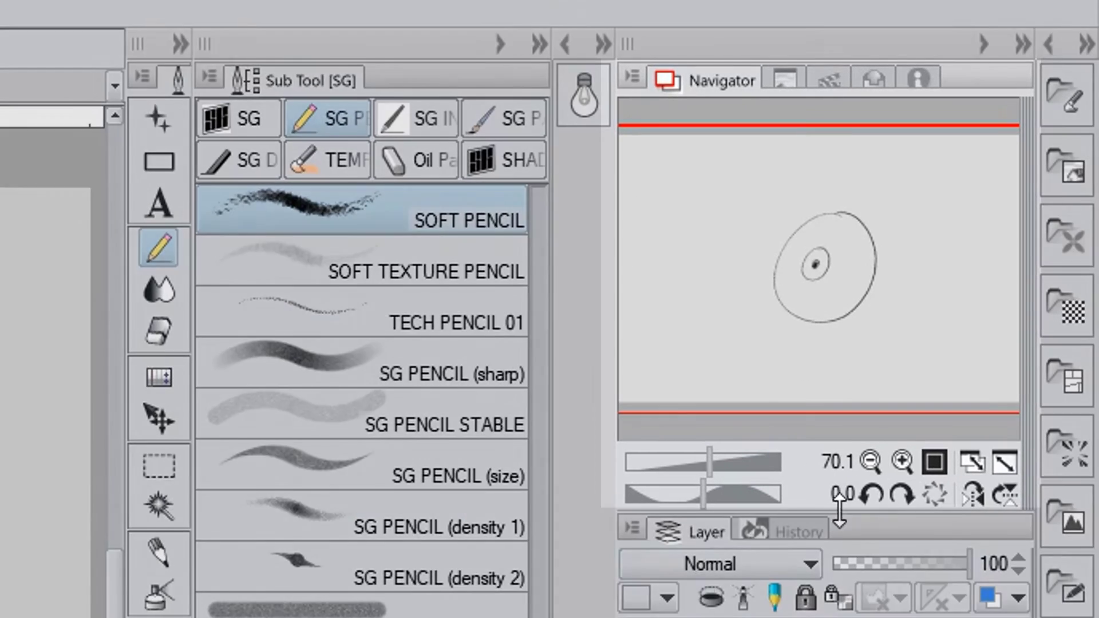
- View the pencil sketch at 100% zoom, then at its real print size
{"action": "left_click", "coordinate": [936, 463]}
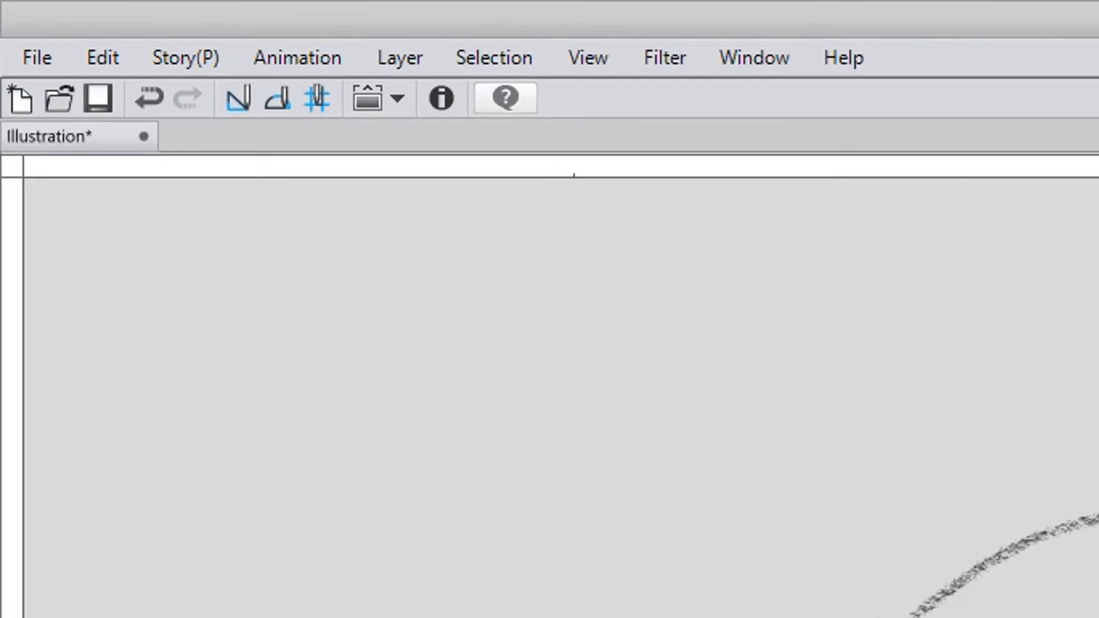
{"action": "left_click", "coordinate": [634, 64]}
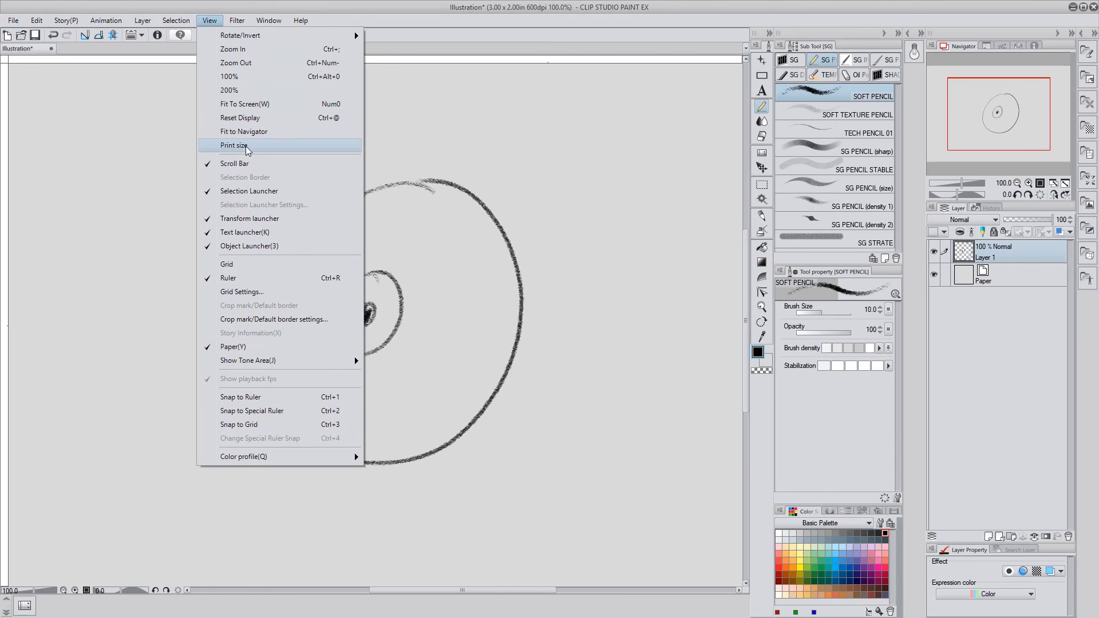
{"action": "left_click", "coordinate": [246, 146]}
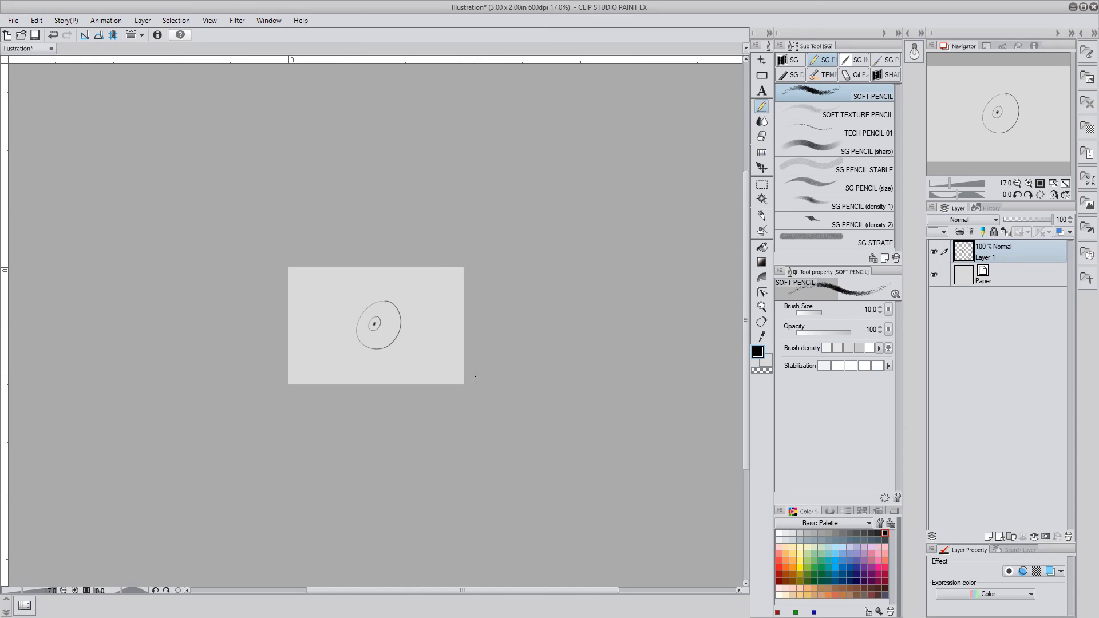